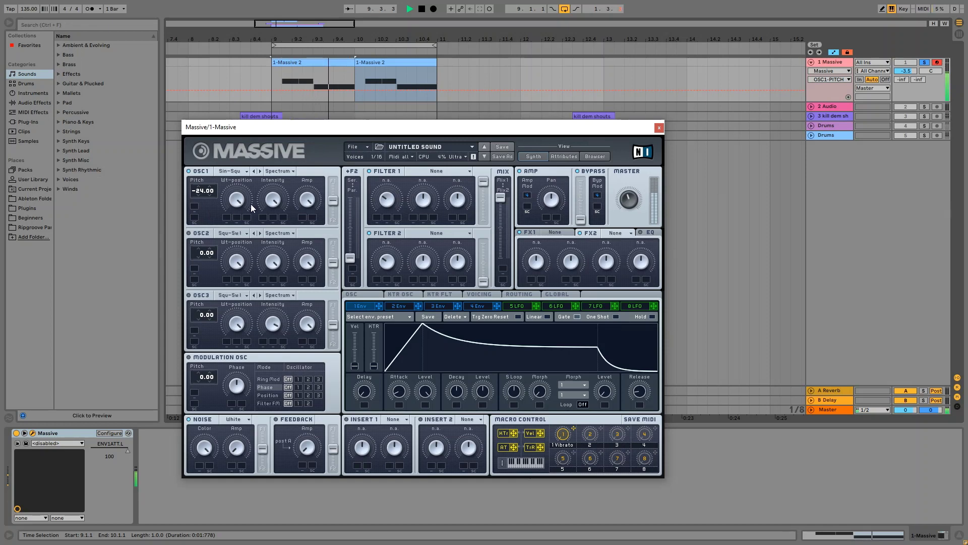
Route OSC1 fully into Filter 1 and lower its wavetable position
{"action": "left_click_drag", "start_coordinate": [335, 200], "coordinate": [337, 139]}
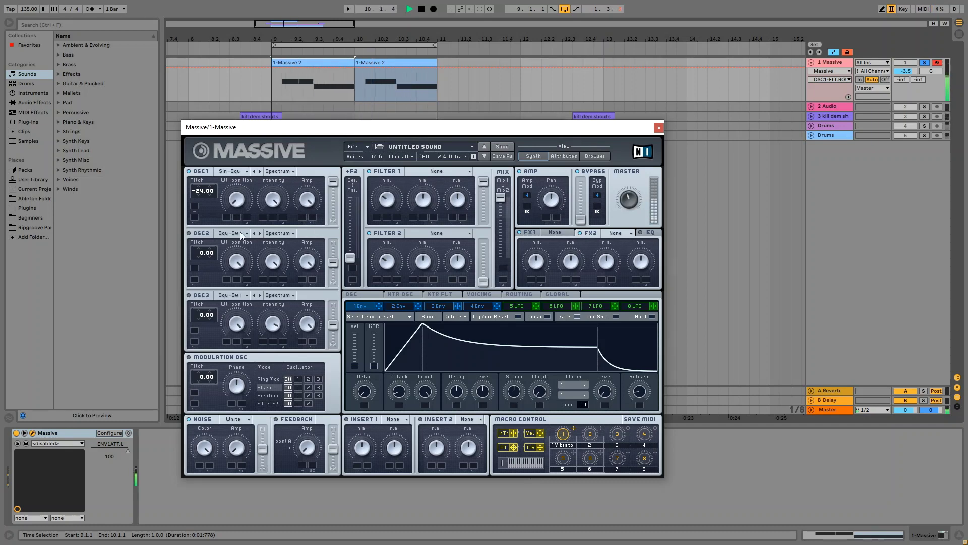
{"action": "left_click", "coordinate": [241, 198]}
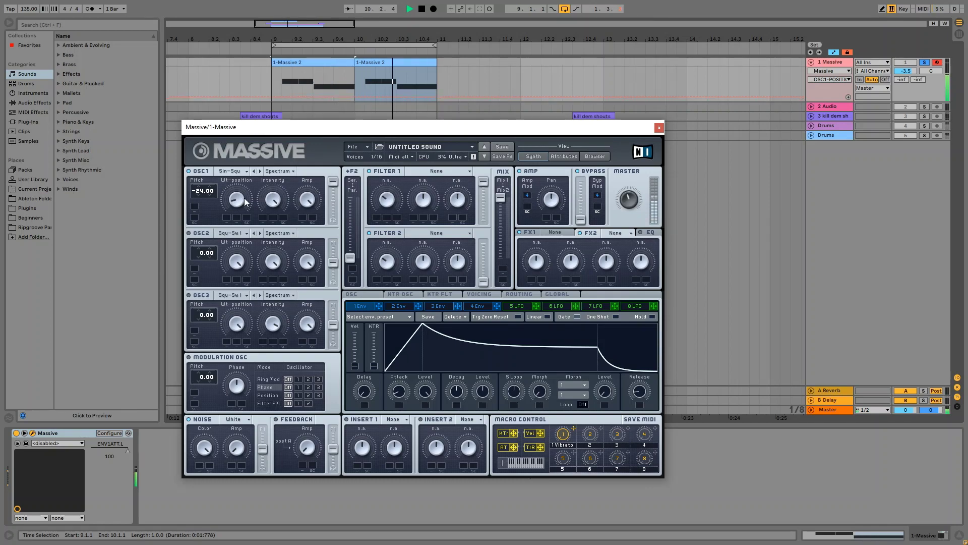
Set OSC2 to the Cicada wavetable at pitch 24.00 with a lower wavetable position, routed fully into Filter 1
{"action": "left_click", "coordinate": [229, 233]}
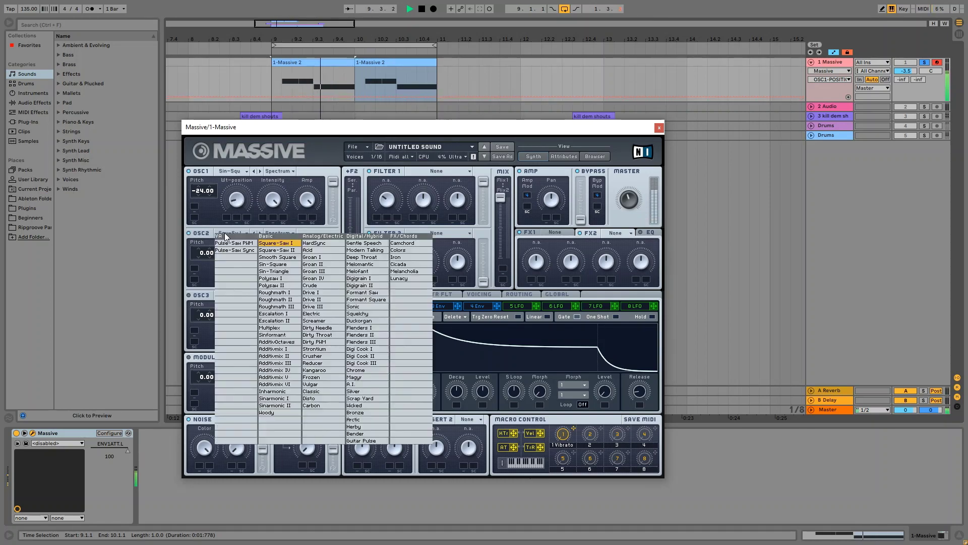
{"action": "left_click", "coordinate": [244, 260]}
{"action": "left_click_drag", "start_coordinate": [202, 251], "coordinate": [203, 228]}
{"action": "left_click", "coordinate": [236, 264]}
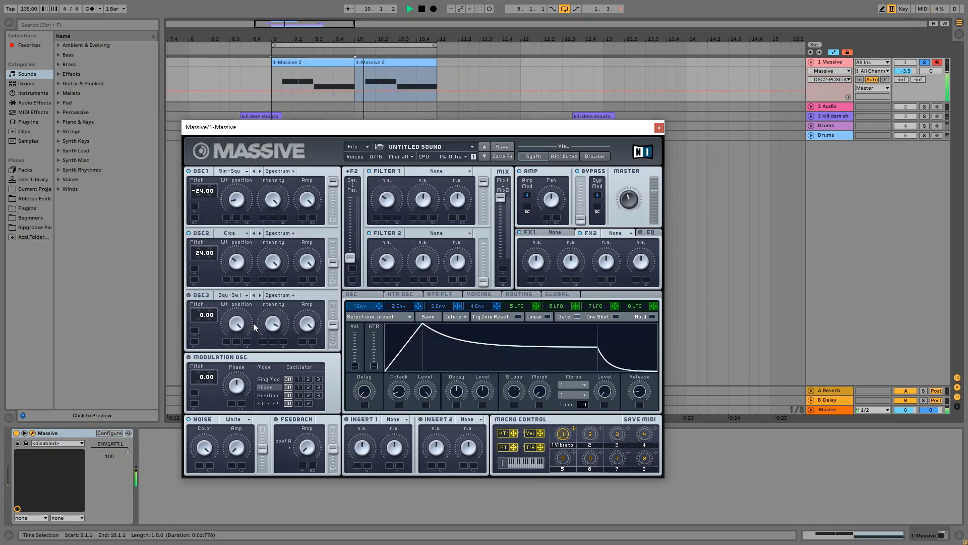
{"action": "left_click_drag", "start_coordinate": [333, 262], "coordinate": [335, 217]}
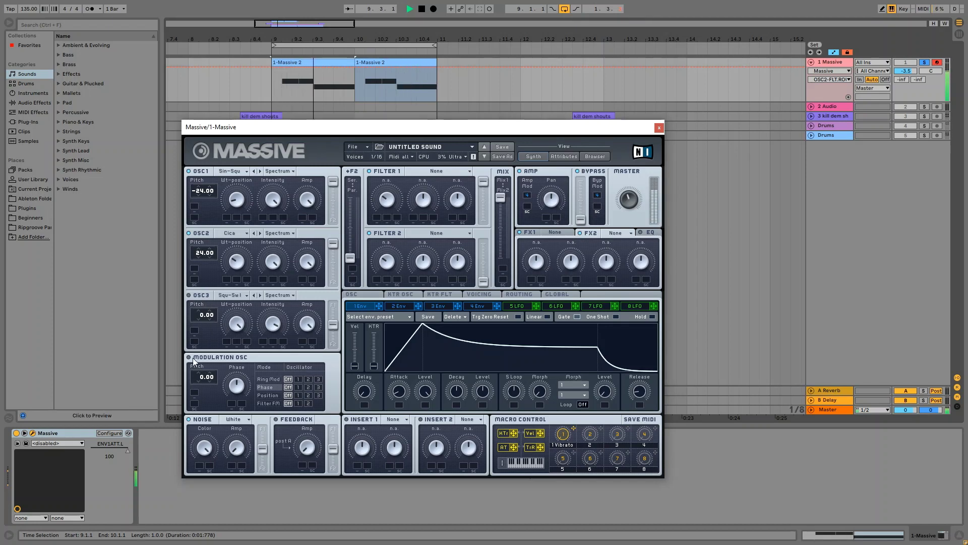
Set the modulation oscillator's pitch to 12.00 and apply a low amount of phase modulation to oscillator 1, stopping playback
{"action": "left_click", "coordinate": [202, 376]}
{"action": "mouse_move", "coordinate": [202, 377]}
{"action": "left_mouse_down"}
{"action": "mouse_move", "coordinate": [202, 362]}
{"action": "mouse_move", "coordinate": [204, 376]}
{"action": "left_mouse_up"}
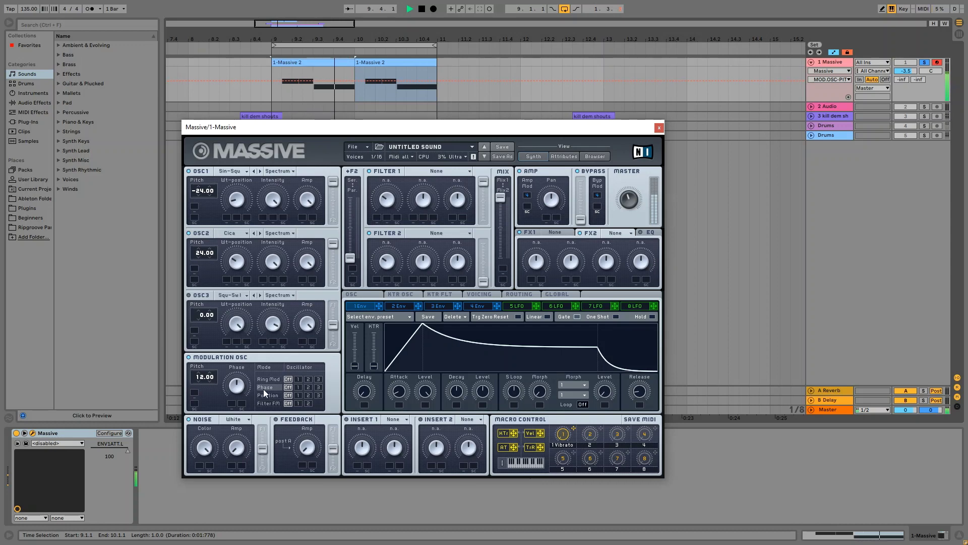
{"action": "left_click", "coordinate": [298, 387]}
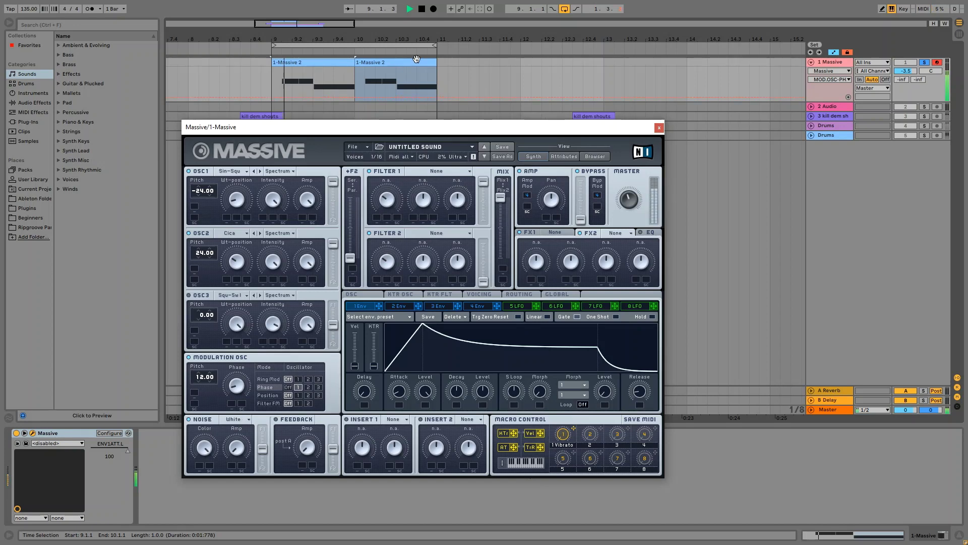
{"action": "left_click", "coordinate": [421, 9]}
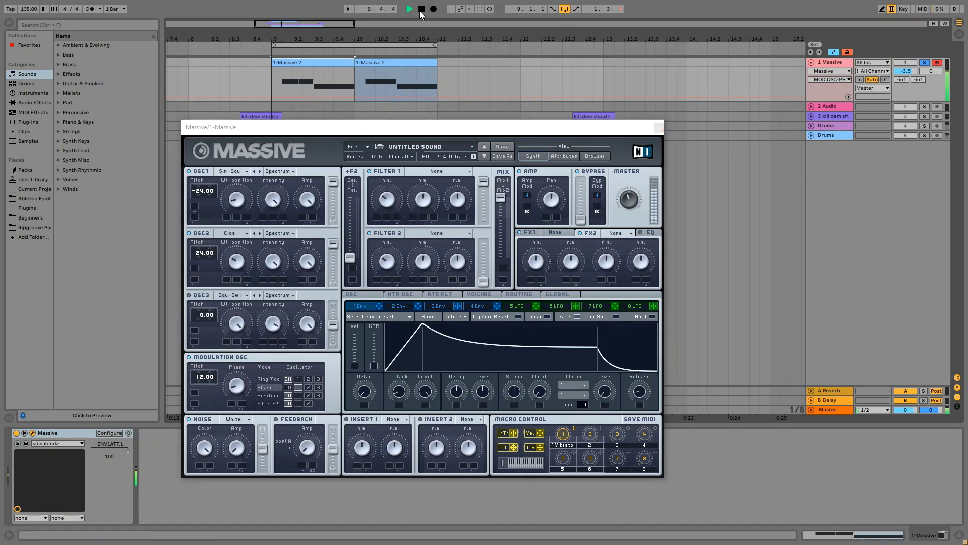
Set Filter 1 to Lowpass 4 with a low cutoff and route OSC3 fully into it
{"action": "left_click", "coordinate": [452, 171]}
{"action": "left_click", "coordinate": [453, 172]}
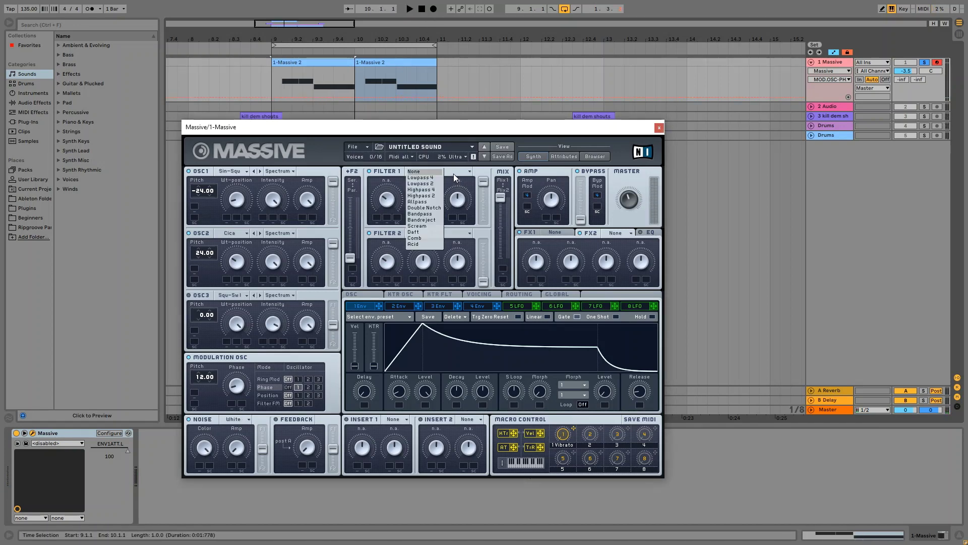
{"action": "left_click", "coordinate": [433, 177]}
{"action": "left_click", "coordinate": [333, 324]}
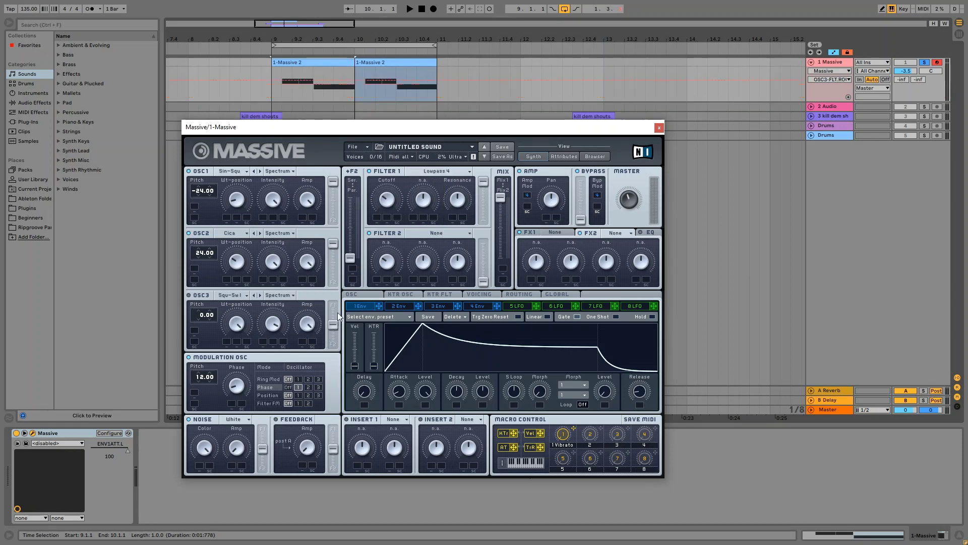
{"action": "left_click", "coordinate": [388, 199]}
Lengthen Envelope 1's attack, adjust its decay, and assign the envelope to Filter 1's cutoff, playing the loop to hear it
{"action": "left_click_drag", "start_coordinate": [403, 391], "coordinate": [400, 372]}
{"action": "left_click_drag", "start_coordinate": [453, 391], "coordinate": [455, 392]}
{"action": "left_click_drag", "start_coordinate": [379, 305], "coordinate": [367, 232]}
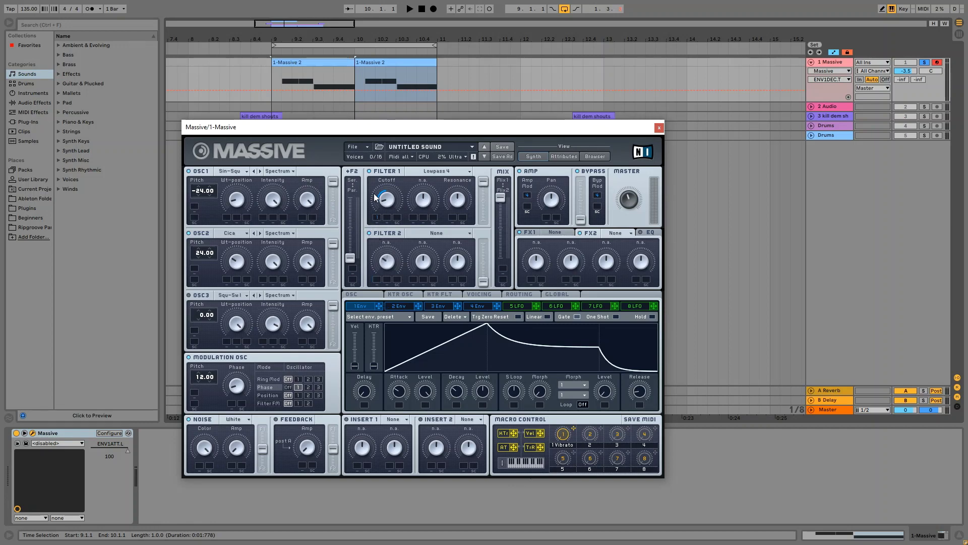
{"action": "left_click", "coordinate": [422, 99]}
{"action": "key", "text": "space"}
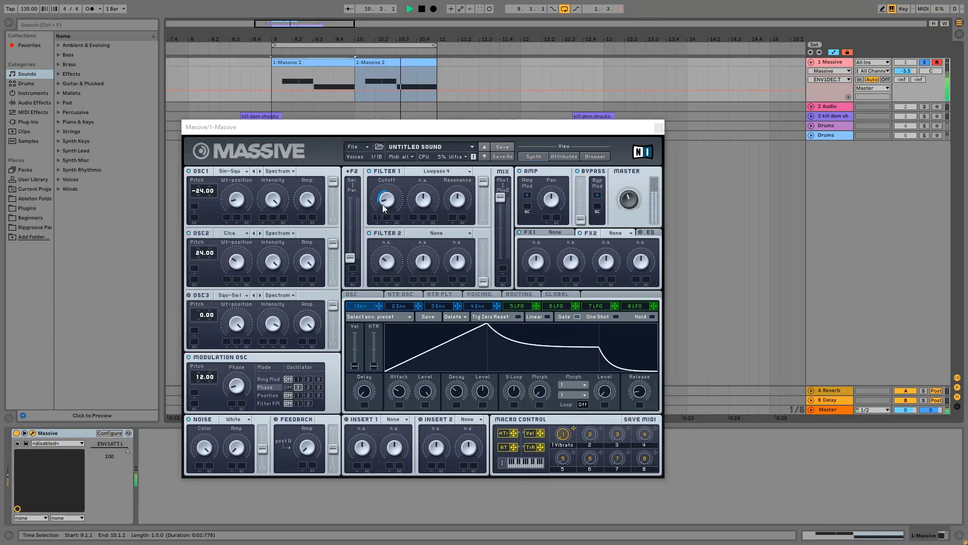
Fine-tune Envelope 1's attack and decay times while the loop plays
{"action": "mouse_move", "coordinate": [398, 390]}
{"action": "left_mouse_down"}
{"action": "mouse_move", "coordinate": [453, 379]}
{"action": "mouse_move", "coordinate": [402, 387]}
{"action": "left_mouse_up"}
{"action": "left_click", "coordinate": [455, 391]}
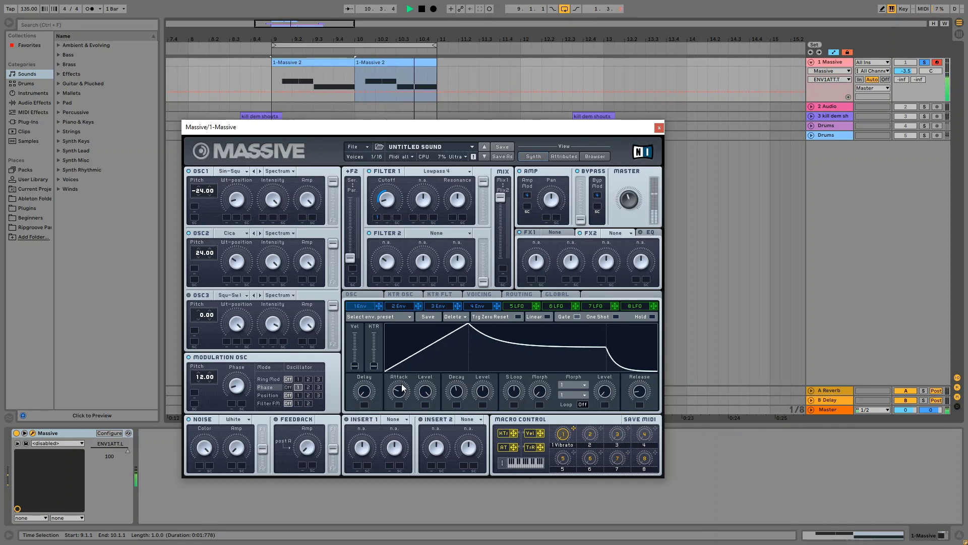
{"action": "left_click_drag", "start_coordinate": [402, 385], "coordinate": [403, 387]}
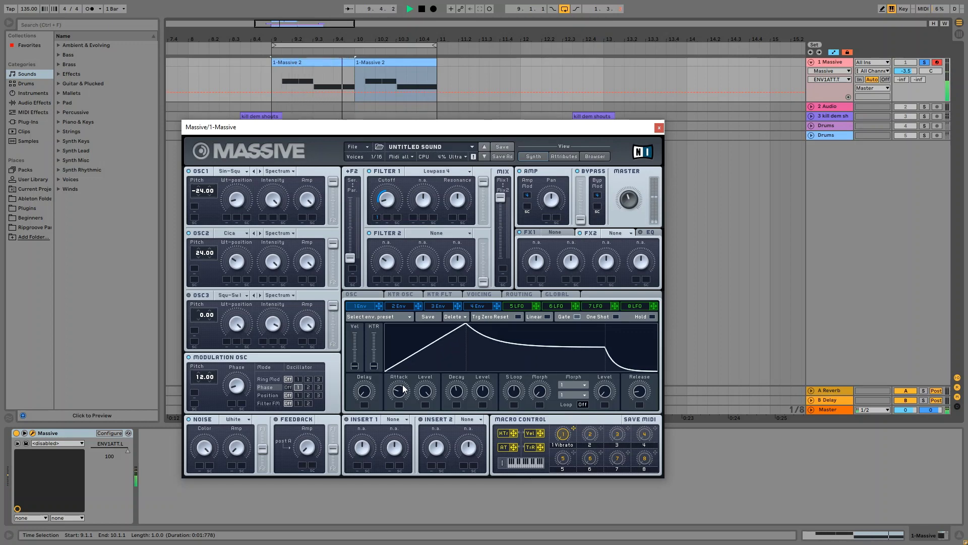
Adjust the master volume and fine-tune Filter 1's base cutoff
{"action": "left_click", "coordinate": [631, 198]}
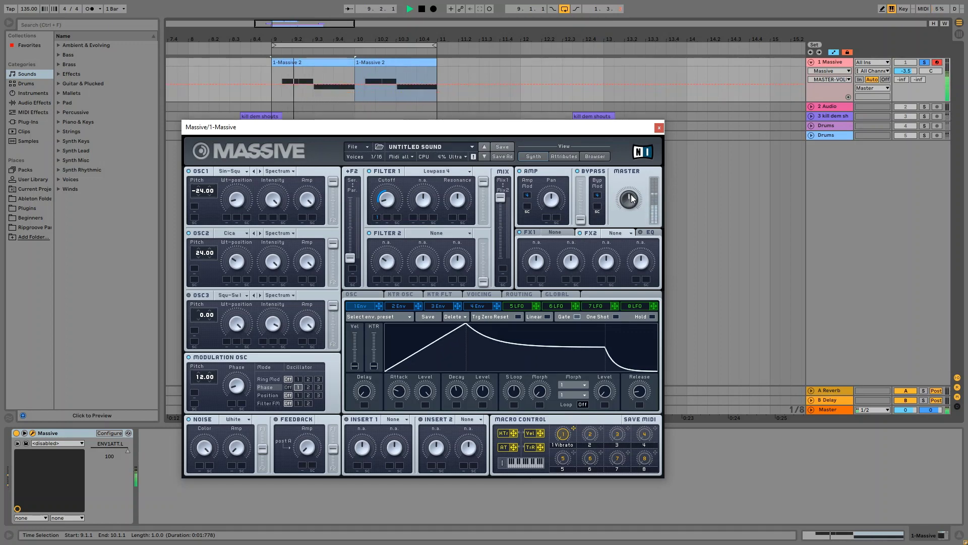
{"action": "left_click", "coordinate": [389, 192]}
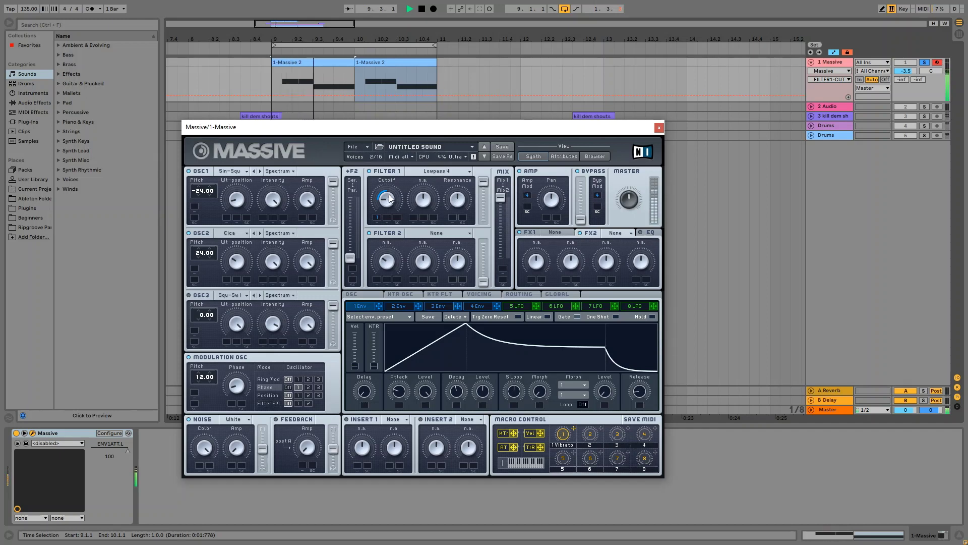
Assign Envelope 1 to the modulation oscillator's phase amount and stop playback
{"action": "mouse_move", "coordinate": [379, 306]}
{"action": "left_mouse_down"}
{"action": "mouse_move", "coordinate": [365, 304]}
{"action": "mouse_move", "coordinate": [241, 383]}
{"action": "mouse_move", "coordinate": [233, 404]}
{"action": "left_mouse_up"}
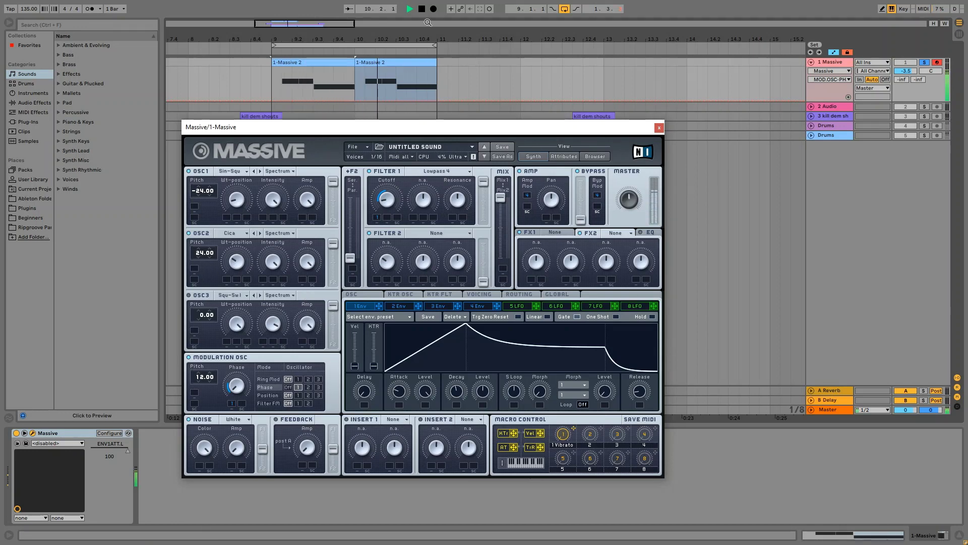
{"action": "key", "text": "space"}
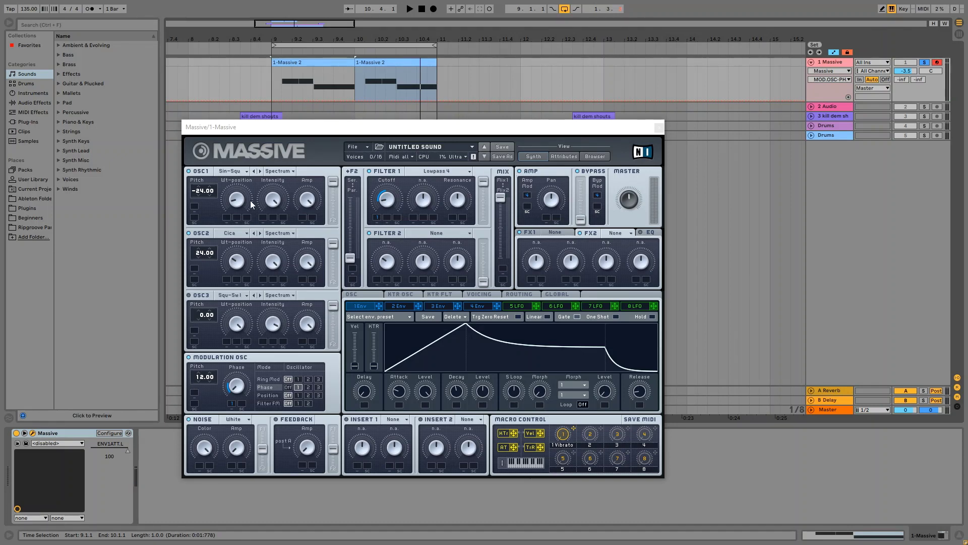
Adjust OSC1's wavetable position and lower Filter 1's resonance, playing the loop to check the sound
{"action": "left_click", "coordinate": [461, 200]}
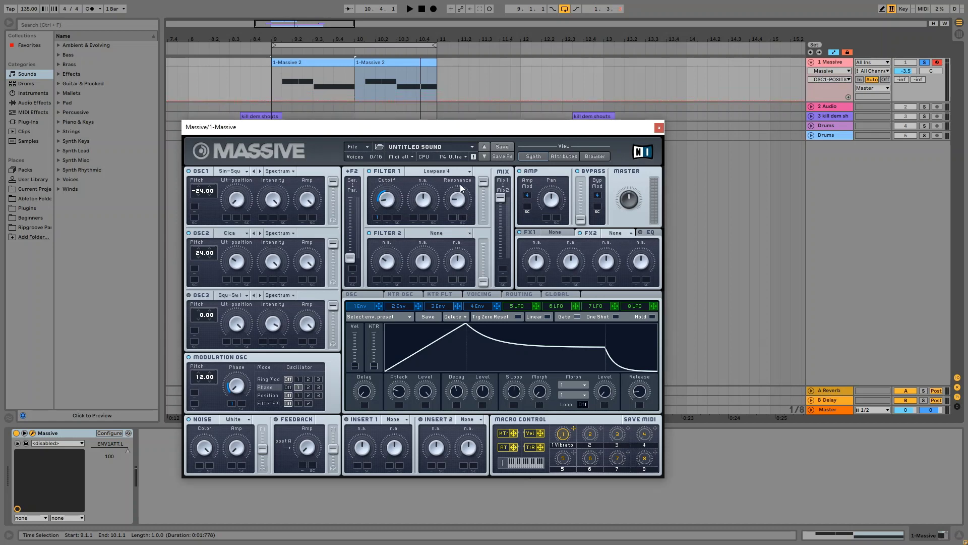
{"action": "left_click", "coordinate": [412, 10]}
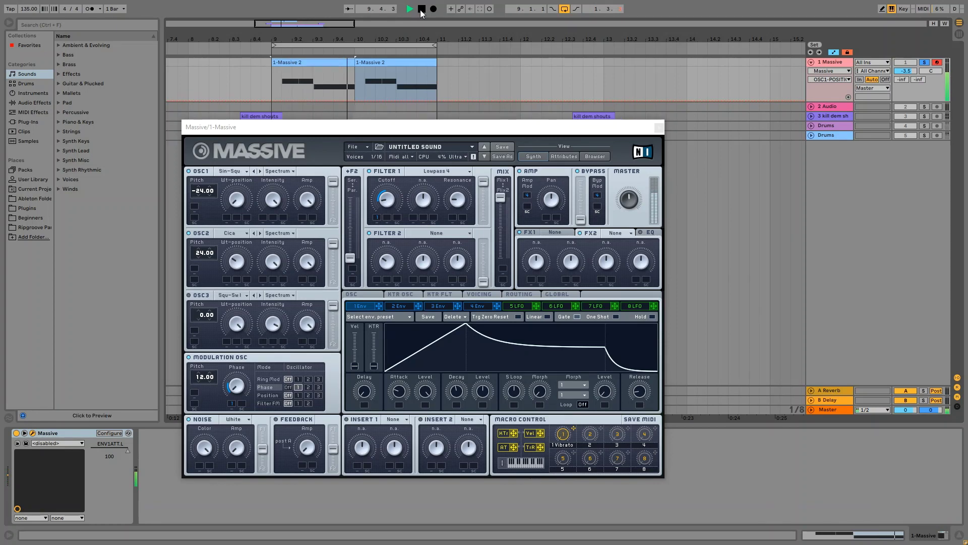
{"action": "left_click", "coordinate": [422, 10]}
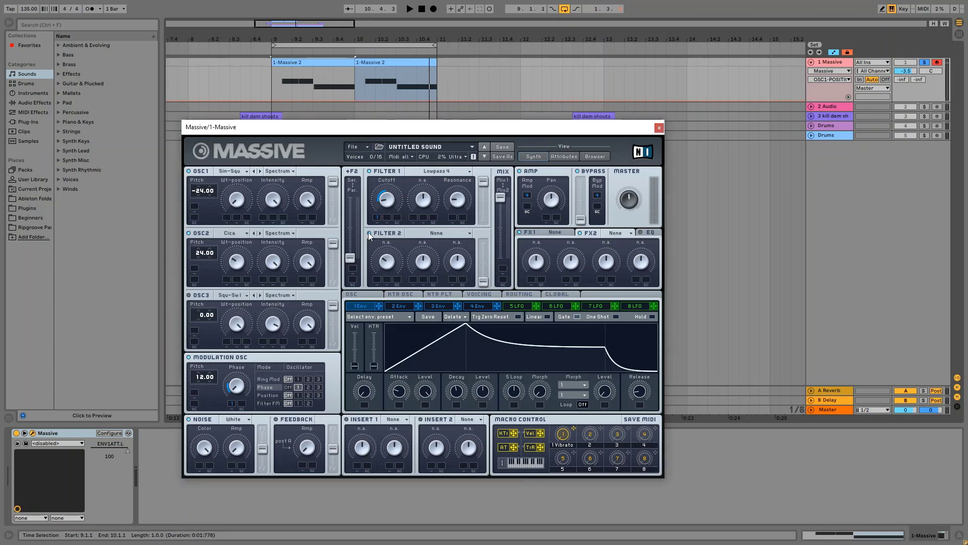
Set OSC3 to the Scrap Yard wavetable at pitch -24.00 and start loop playback
{"action": "left_click", "coordinate": [237, 296]}
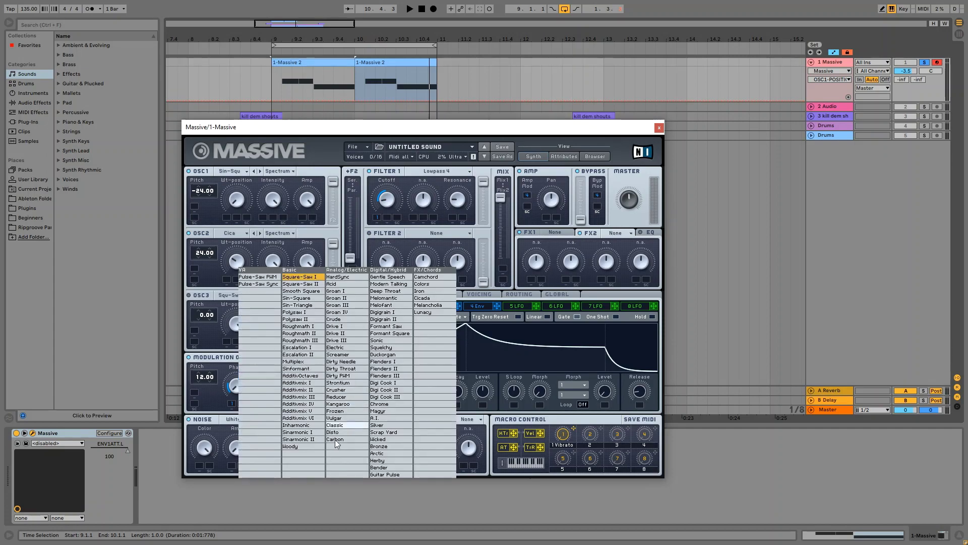
{"action": "left_click", "coordinate": [394, 433]}
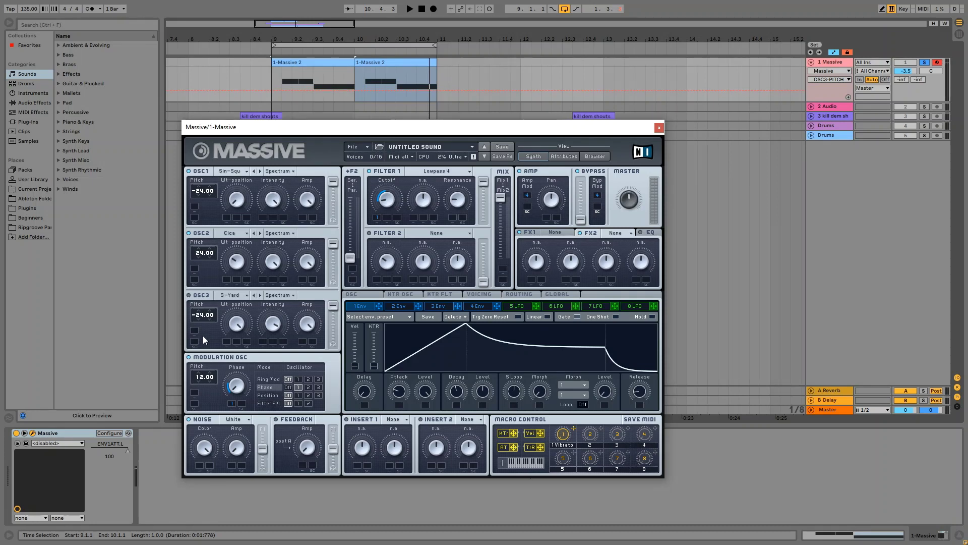
{"action": "left_click", "coordinate": [406, 9]}
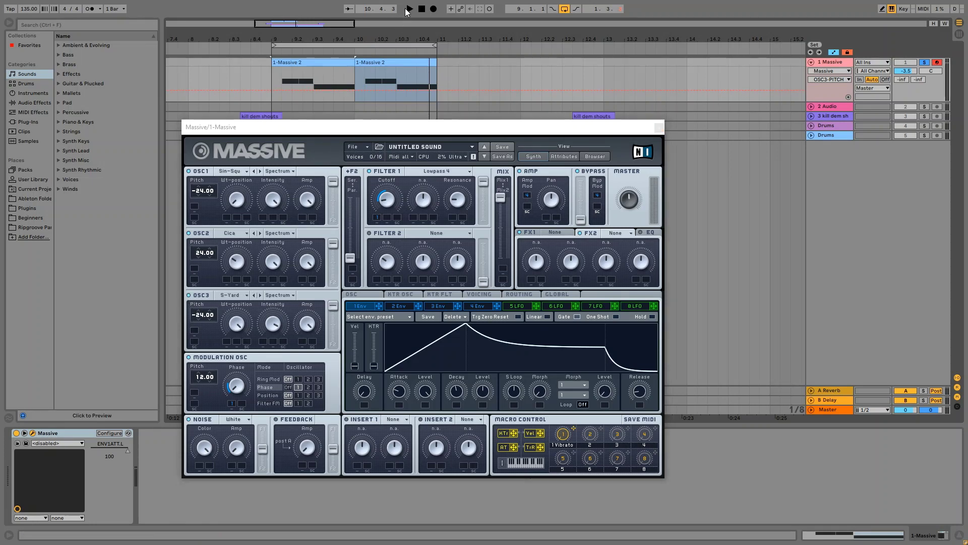
{"action": "left_click", "coordinate": [409, 9]}
Load the Dimension Expander effect in FX1
{"action": "left_click", "coordinate": [546, 231]}
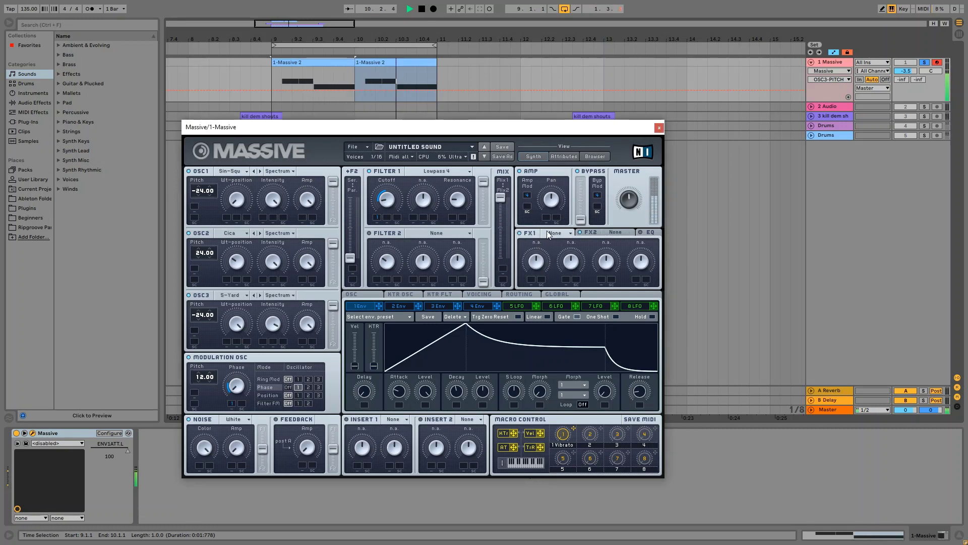
{"action": "left_click", "coordinate": [561, 234]}
{"action": "left_click", "coordinate": [570, 318]}
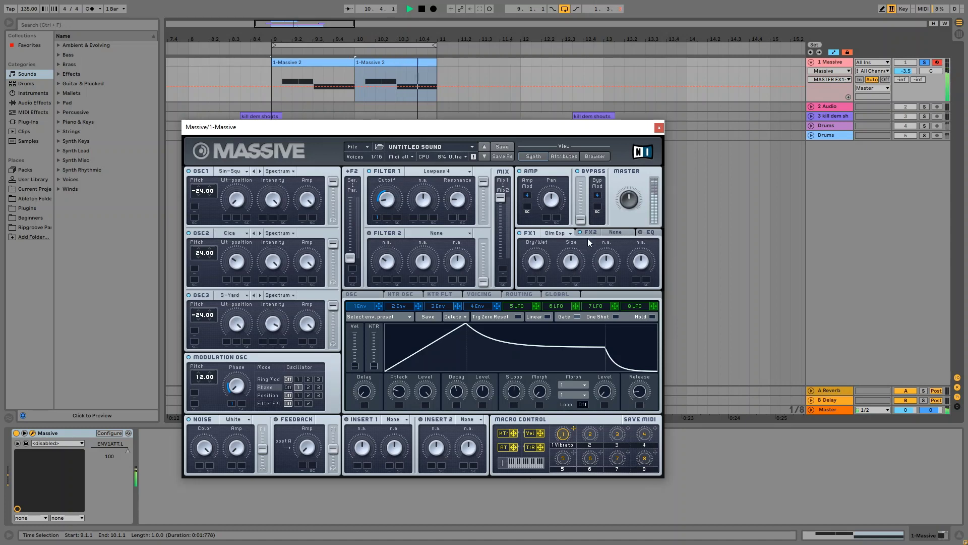
Load Reverb in FX2 and adjust its dry/wet mix, size and density
{"action": "left_click", "coordinate": [621, 232]}
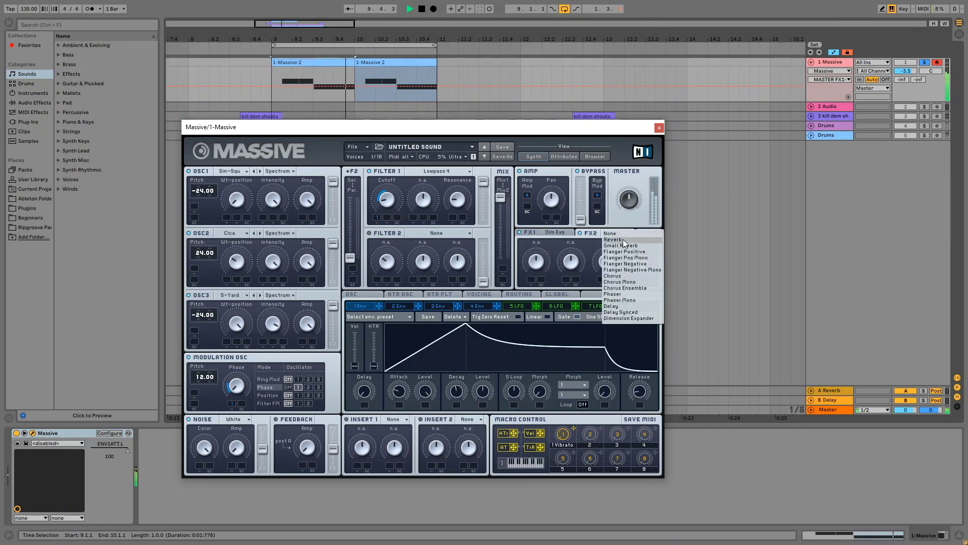
{"action": "left_click", "coordinate": [622, 239]}
{"action": "left_click_drag", "start_coordinate": [541, 261], "coordinate": [541, 280]}
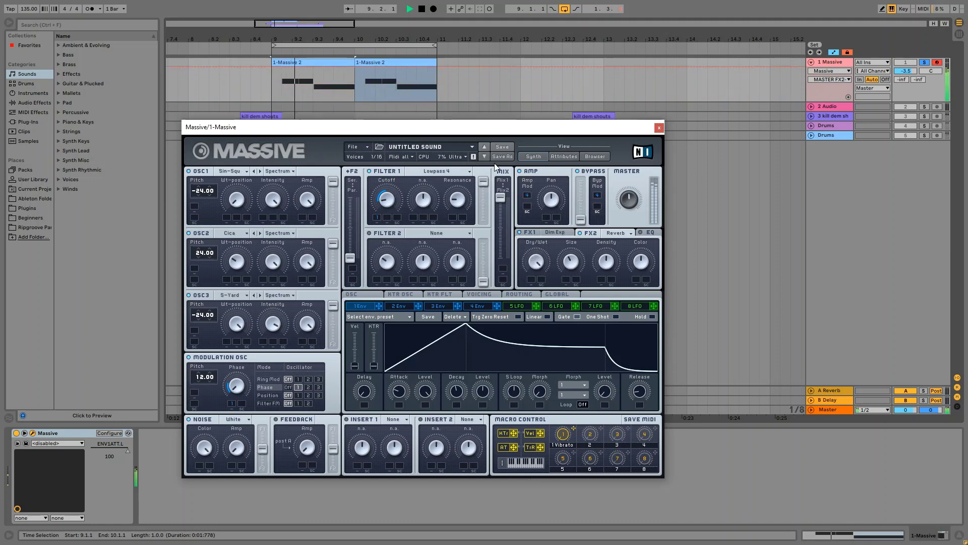
{"action": "left_click_drag", "start_coordinate": [571, 253], "coordinate": [540, 279]}
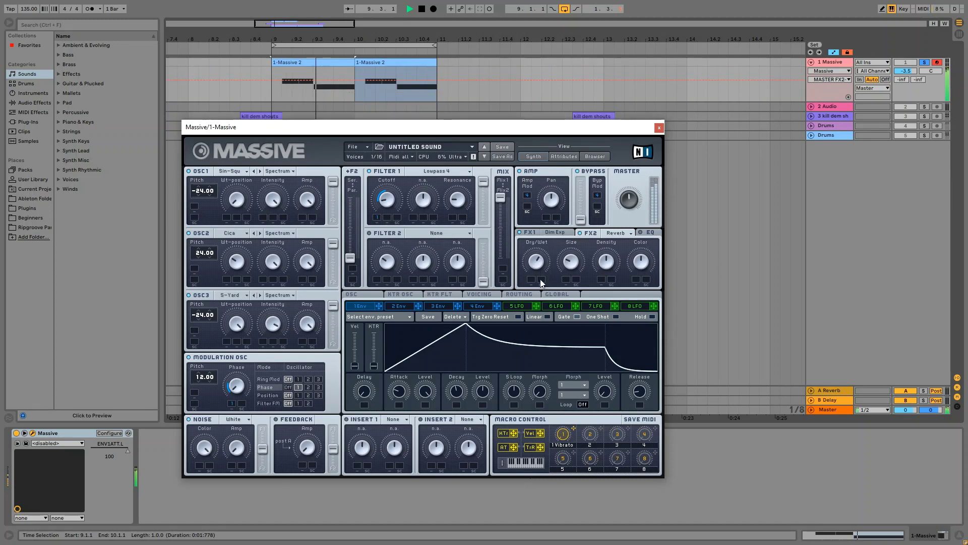
{"action": "left_click_drag", "start_coordinate": [605, 263], "coordinate": [605, 313]}
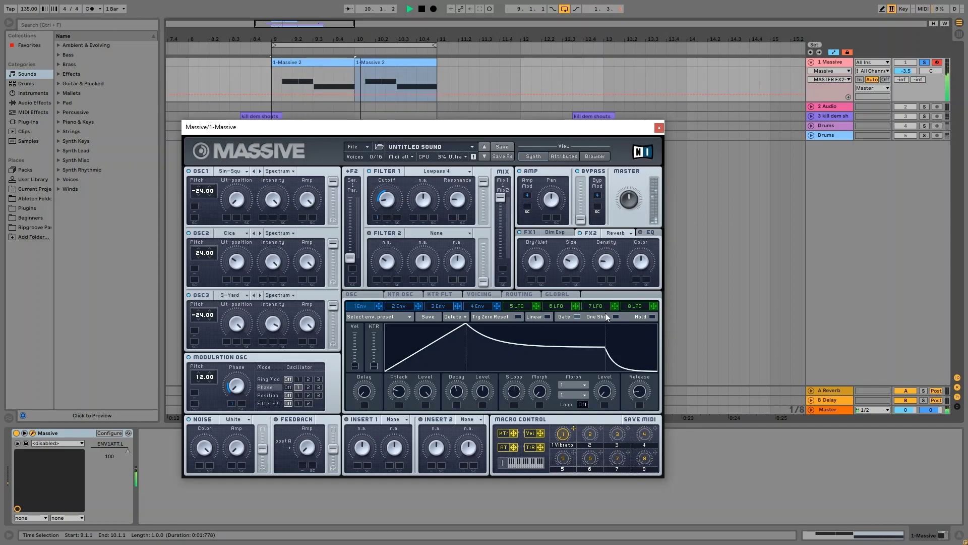
Enable the EQ, lower its high shelf and raise its boost
{"action": "left_click", "coordinate": [648, 231]}
{"action": "left_click", "coordinate": [640, 261]}
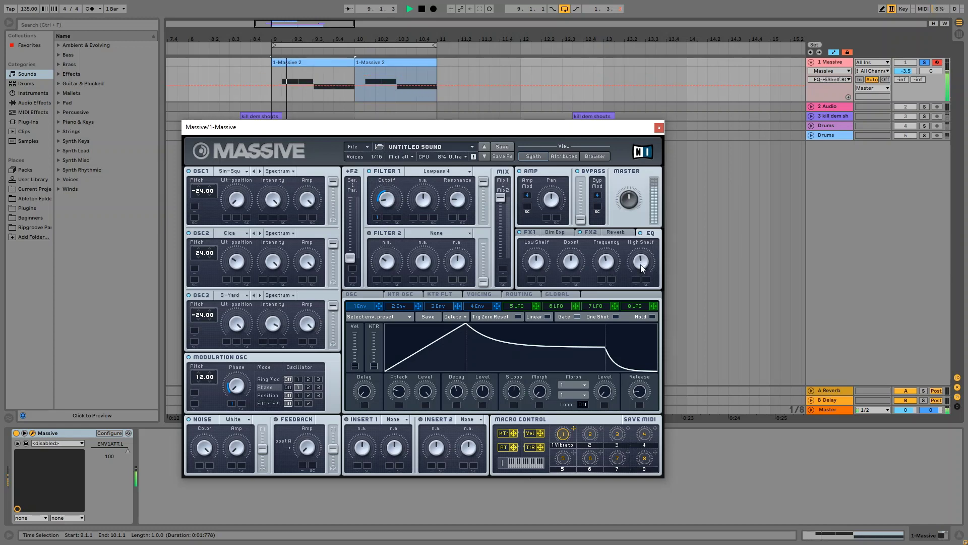
{"action": "left_click", "coordinate": [570, 260]}
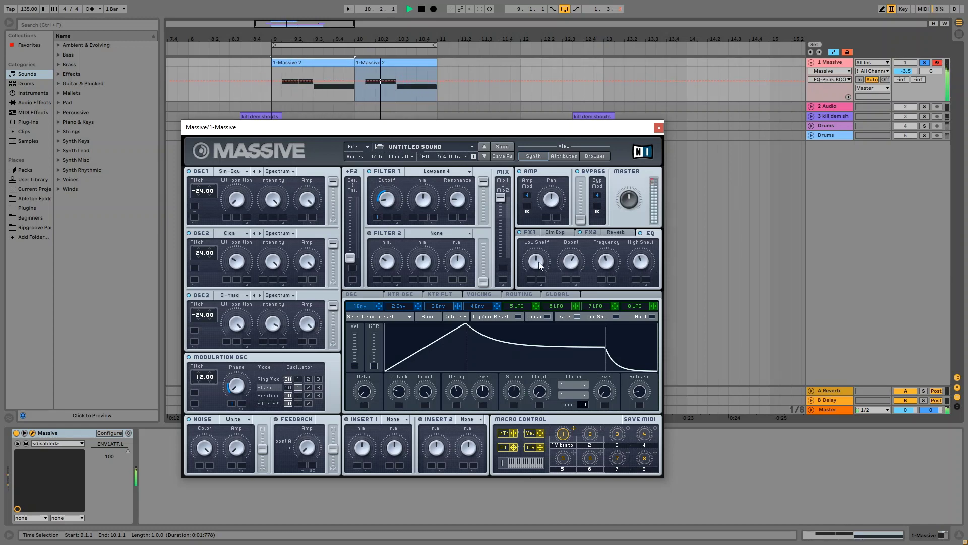
Adjust the reverb's color and size, and lengthen Envelope 1's decay
{"action": "left_click", "coordinate": [595, 229]}
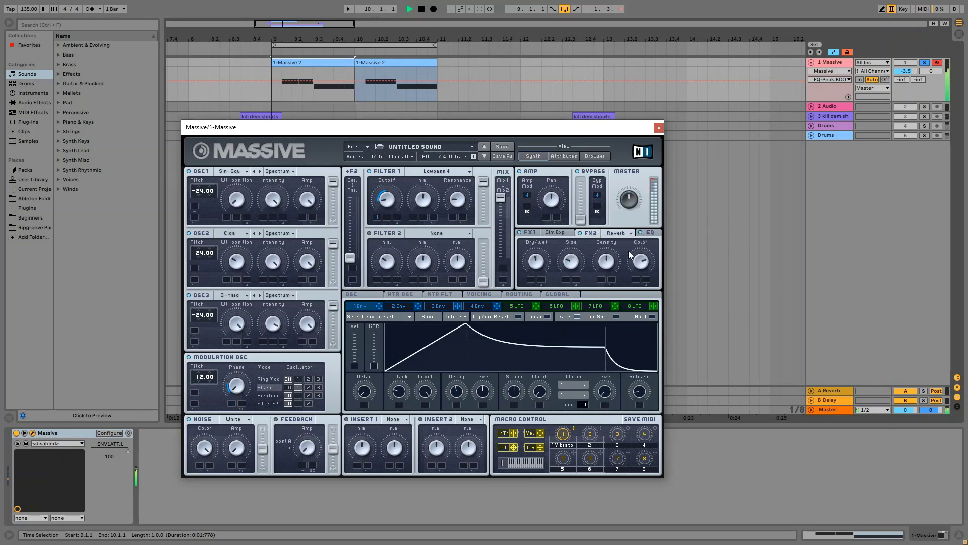
{"action": "left_click", "coordinate": [566, 265]}
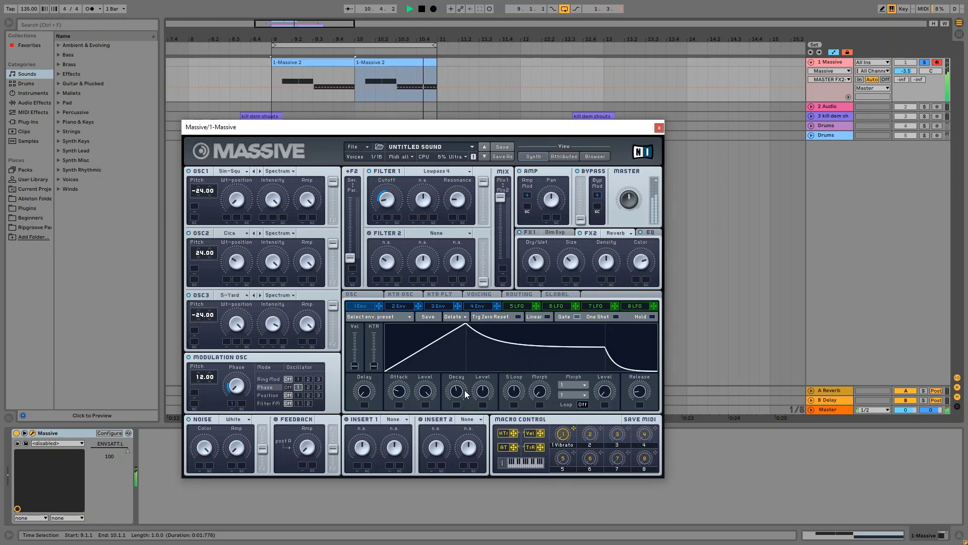
{"action": "left_click_drag", "start_coordinate": [465, 392], "coordinate": [463, 380]}
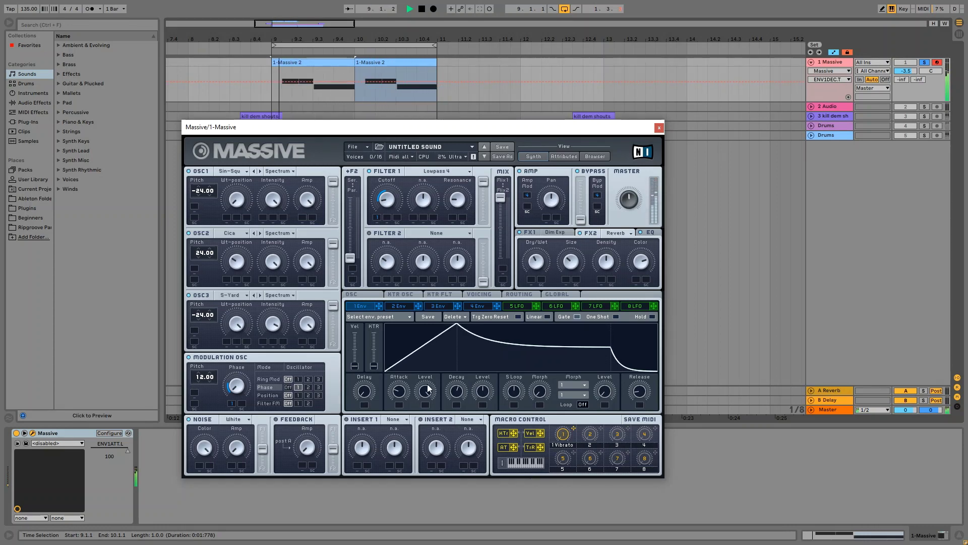
Fine-tune Envelope 1's attack and decay times and its decay level to reshape the modulation curve
{"action": "left_click_drag", "start_coordinate": [399, 387], "coordinate": [399, 381]}
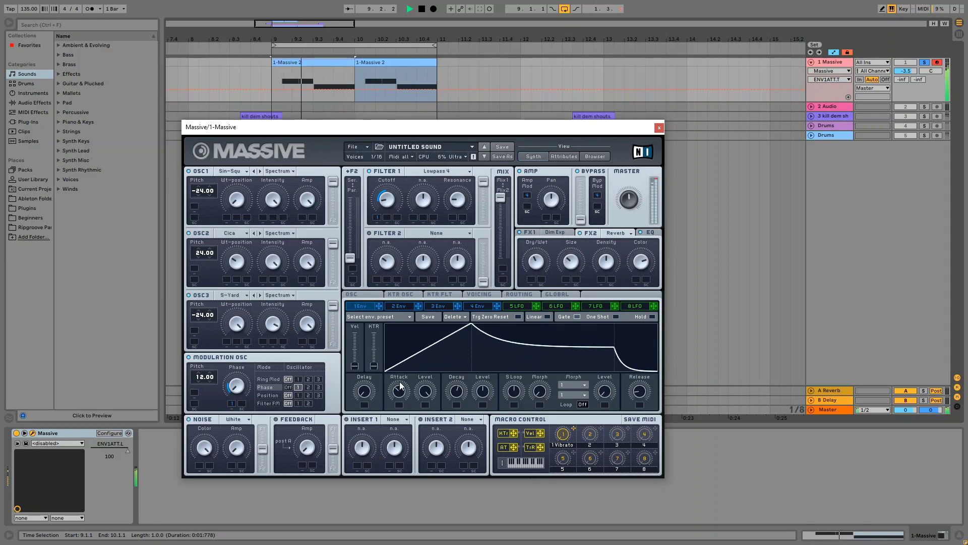
{"action": "left_click_drag", "start_coordinate": [400, 382], "coordinate": [458, 397]}
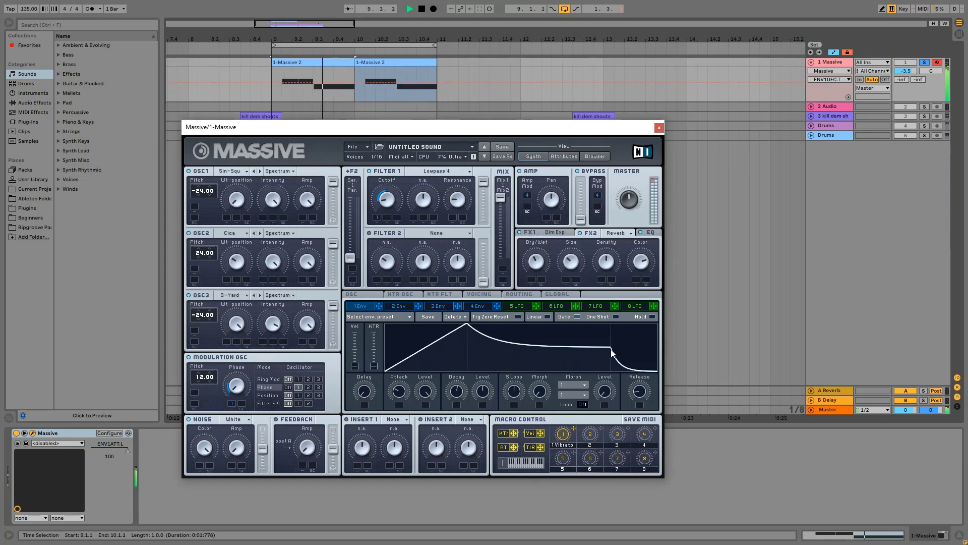
{"action": "mouse_move", "coordinate": [612, 352]}
{"action": "left_mouse_down"}
{"action": "mouse_move", "coordinate": [605, 375]}
{"action": "mouse_move", "coordinate": [602, 365]}
{"action": "left_mouse_up"}
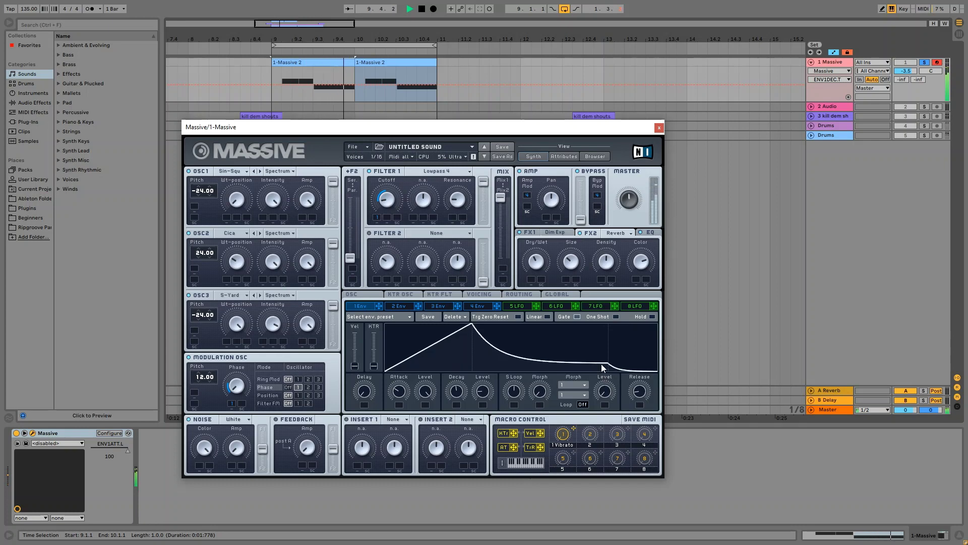
{"action": "left_click_drag", "start_coordinate": [467, 395], "coordinate": [406, 393]}
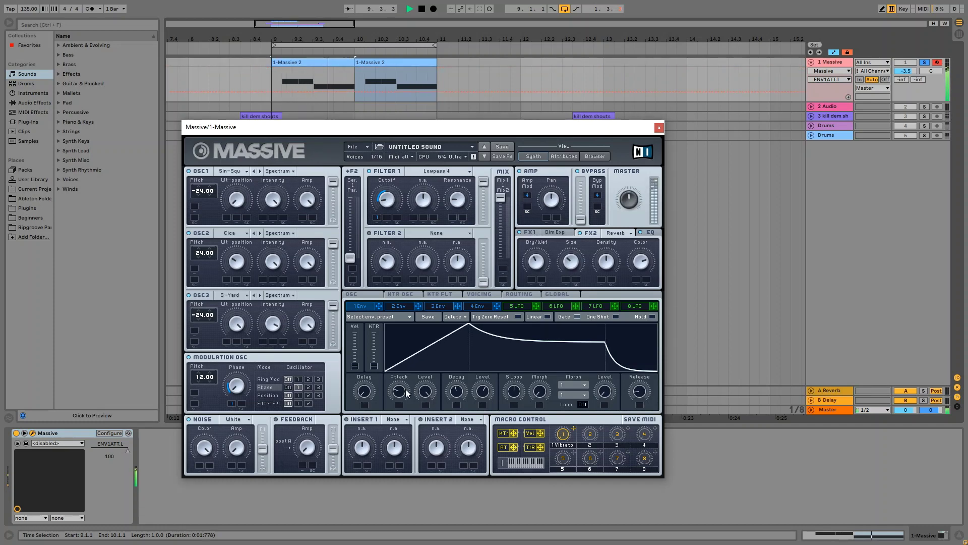
{"action": "left_click_drag", "start_coordinate": [483, 393], "coordinate": [483, 401]}
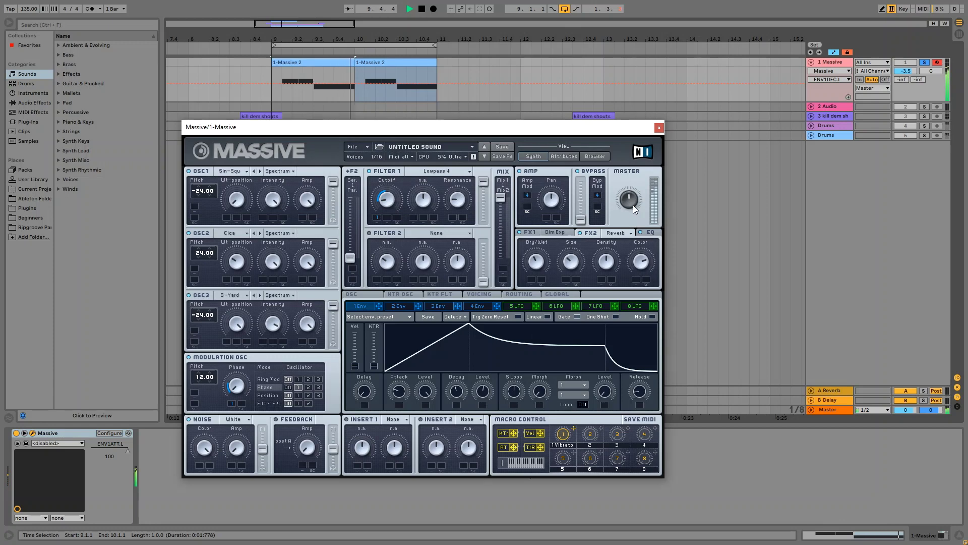
Raise OSC1's wavetable position to about the midpoint and lengthen Envelope 1's attack
{"action": "left_click", "coordinate": [633, 203]}
{"action": "left_click", "coordinate": [566, 262]}
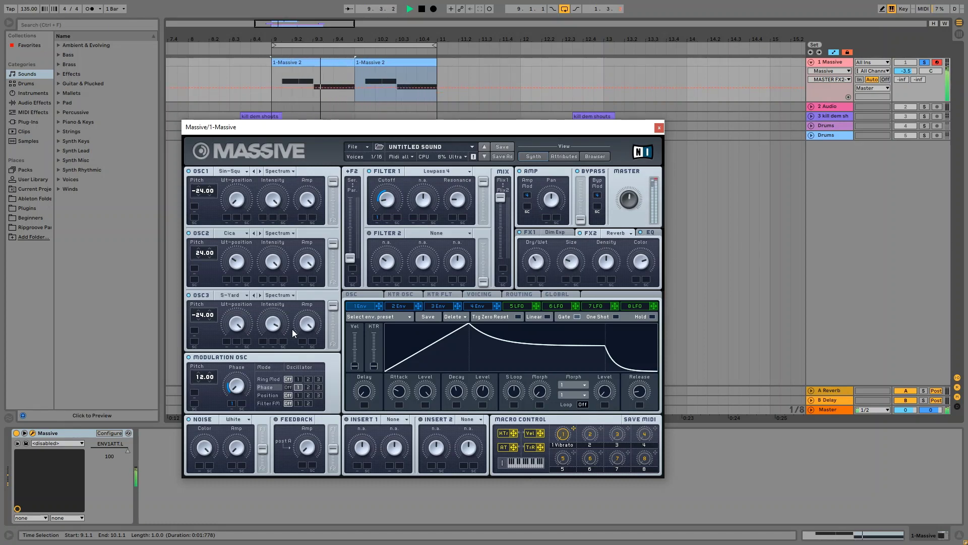
{"action": "left_click", "coordinate": [235, 386]}
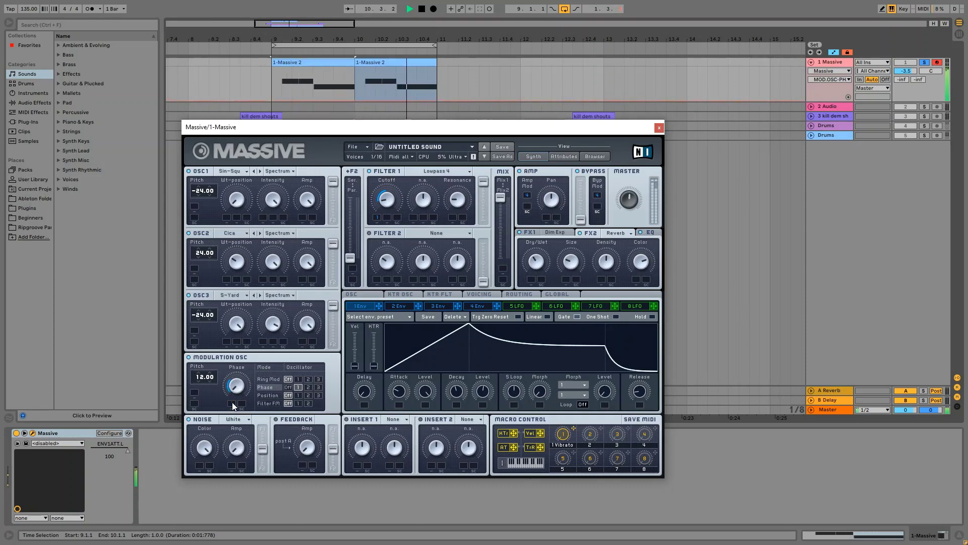
{"action": "left_click", "coordinate": [241, 192]}
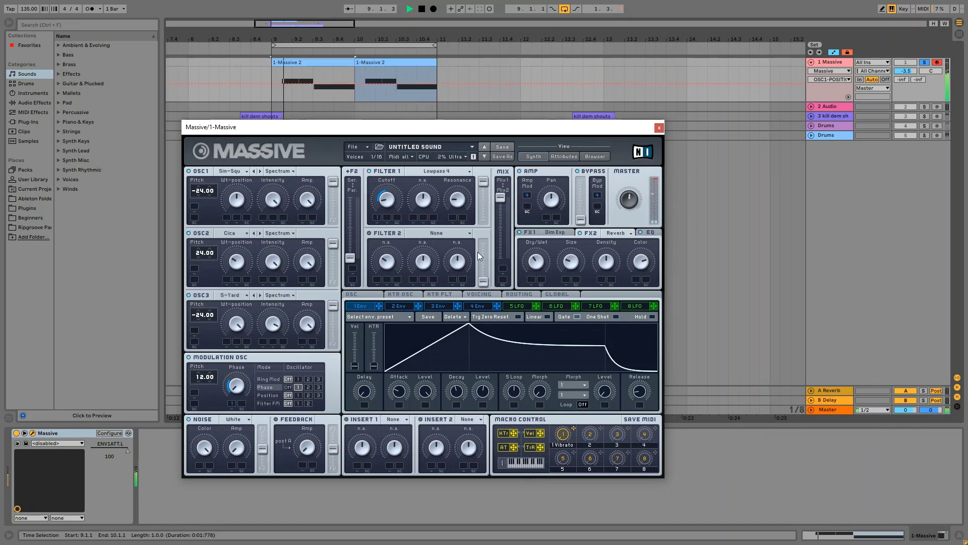
{"action": "left_click", "coordinate": [389, 202]}
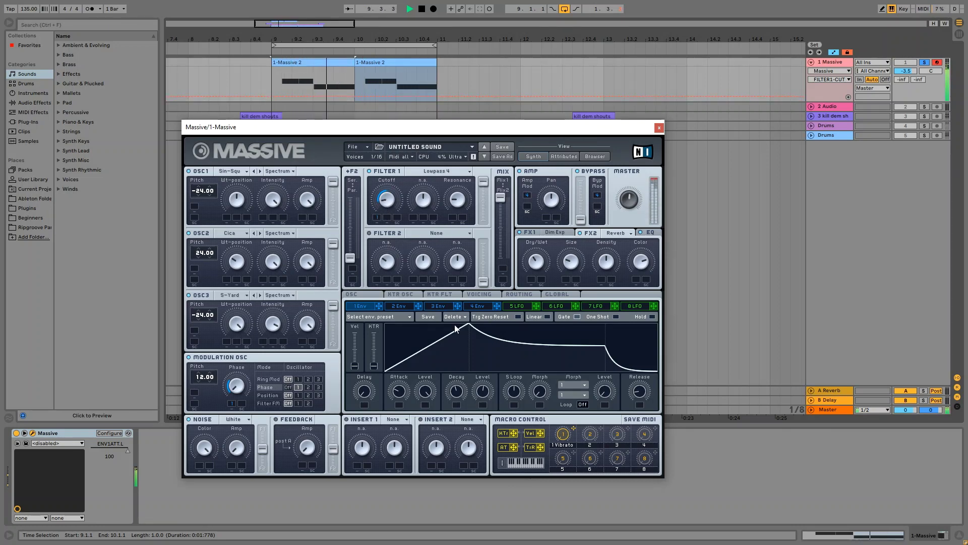
{"action": "left_click_drag", "start_coordinate": [412, 397], "coordinate": [404, 388]}
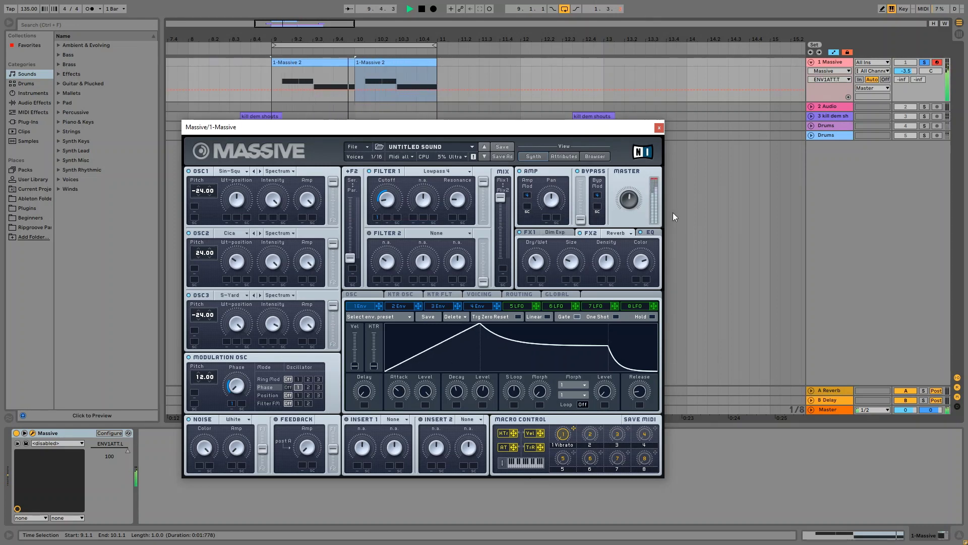
Close the Massive window and play the loop with the drums, with the Massive track unsoloed and its volume at -2.9
{"action": "left_click", "coordinate": [659, 127]}
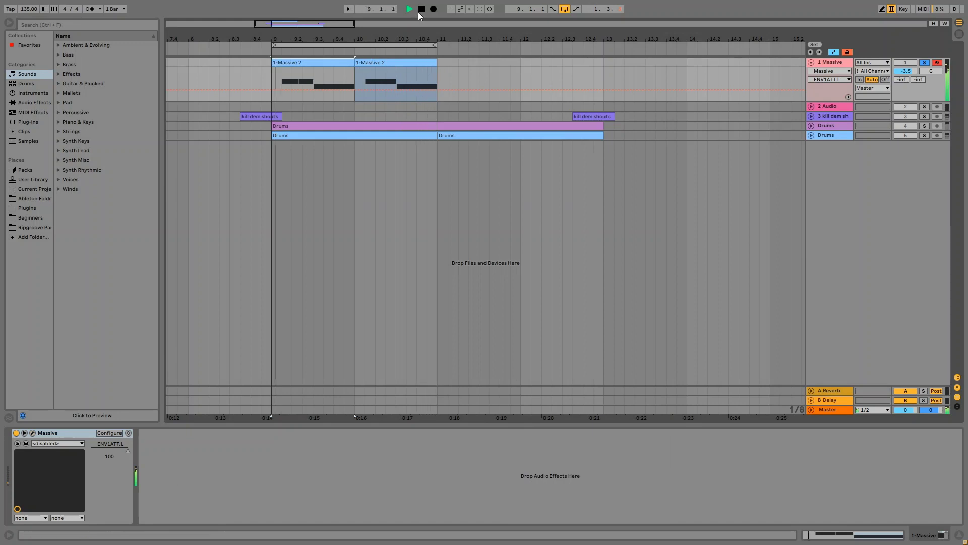
{"action": "left_click", "coordinate": [420, 9]}
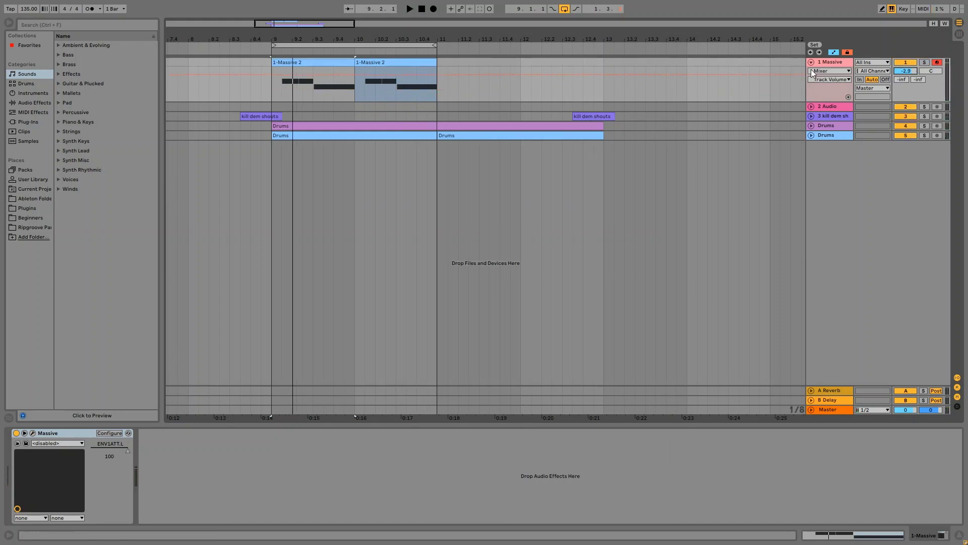
{"action": "left_click", "coordinate": [222, 55]}
{"action": "left_click", "coordinate": [321, 99]}
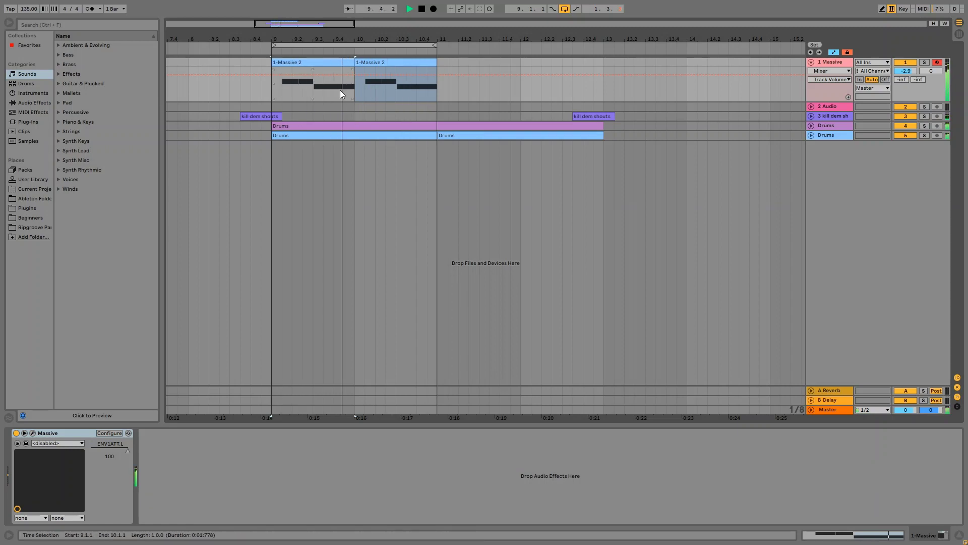
Examine the notes of the Massive MIDI clip in the note editor and reduce the editor's height
{"action": "left_click", "coordinate": [857, 538]}
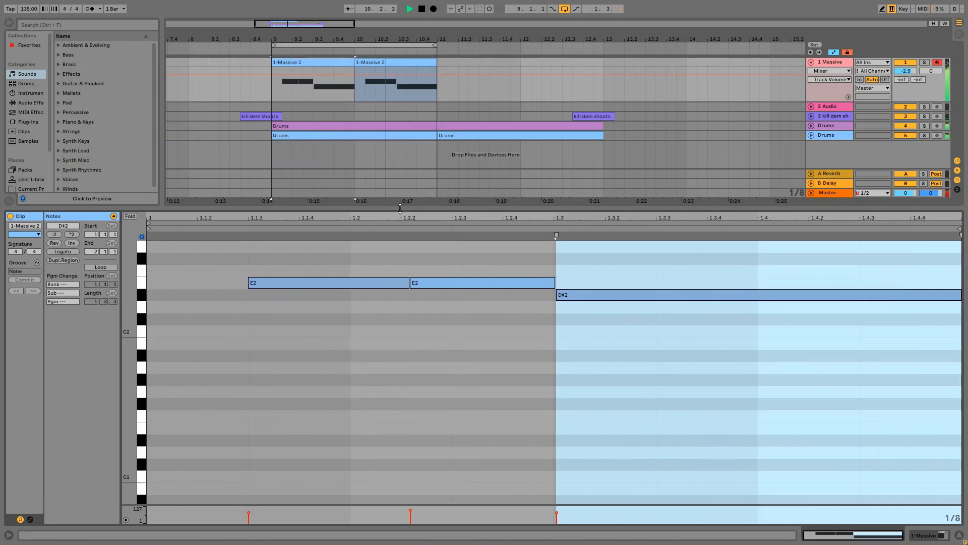
{"action": "left_click_drag", "start_coordinate": [409, 210], "coordinate": [401, 442]}
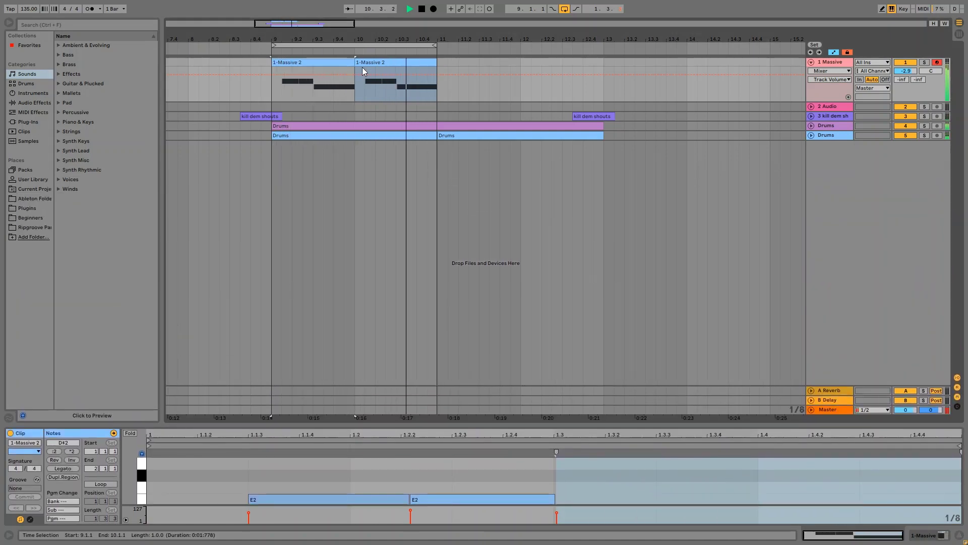